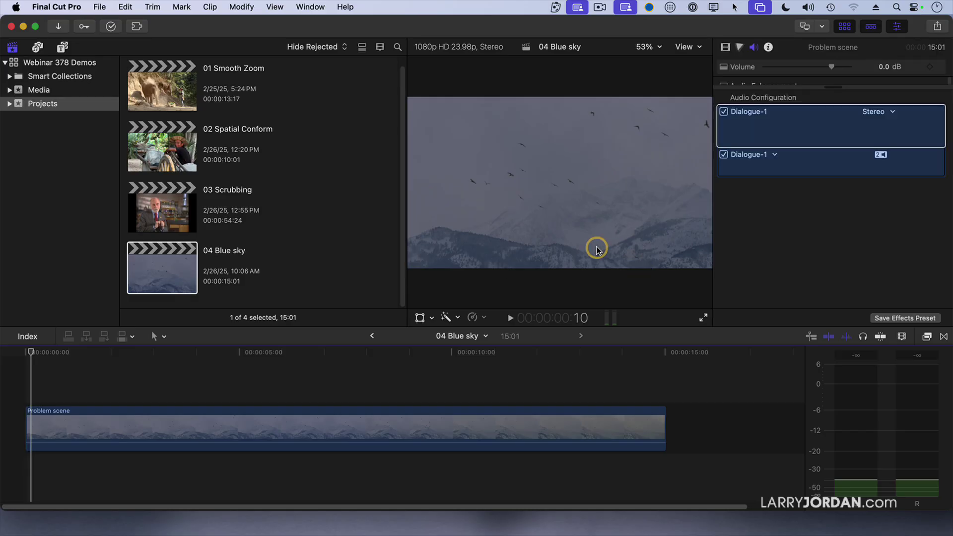
Step: Scrub through the overcast raven-and-mountain footage, then select the Problem scene clip
left_click(62, 353)
left_click_drag(63, 354, 435, 353)
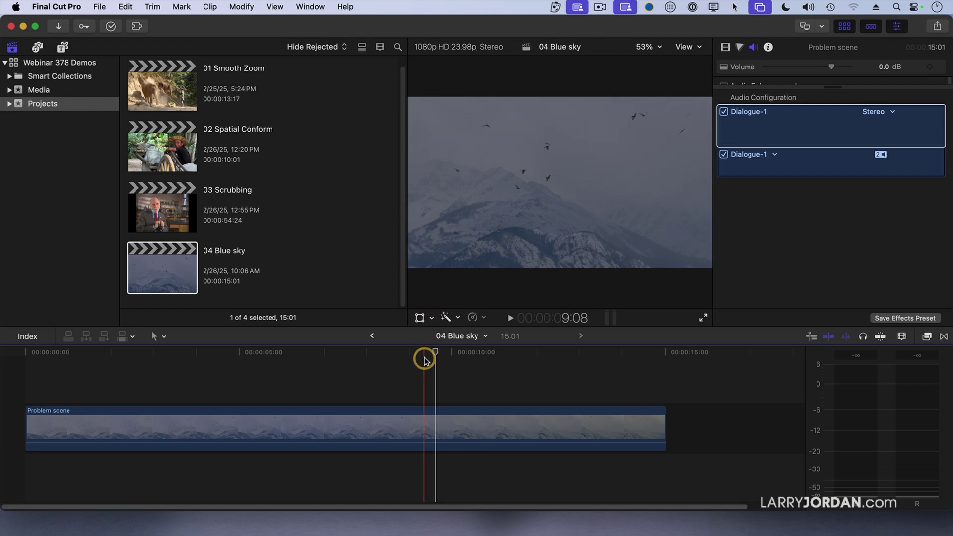
left_click_drag(433, 355, 265, 353)
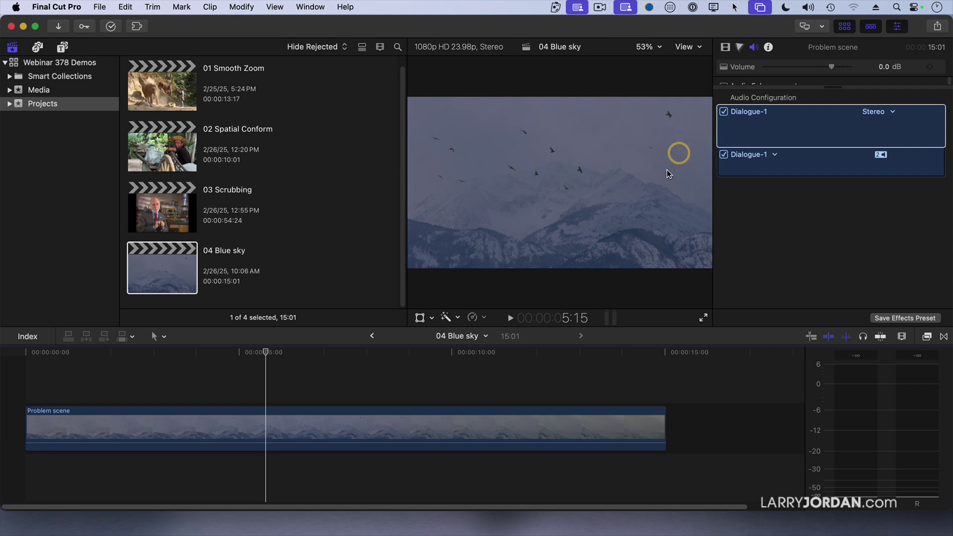
left_click(366, 425)
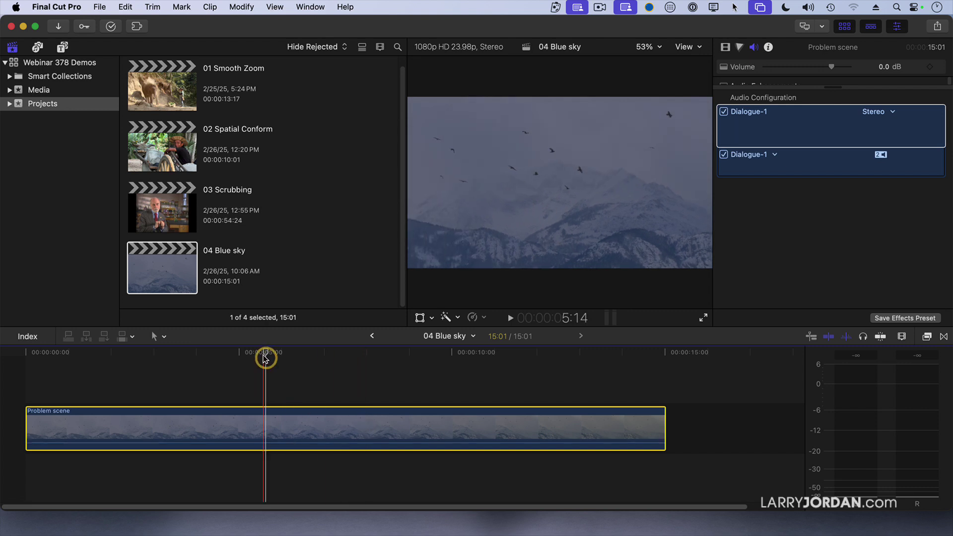
Step: Park the playhead near five seconds and add a Color Wheels correction to the clip
left_click_drag(264, 354, 260, 355)
mouse_move(308, 443)
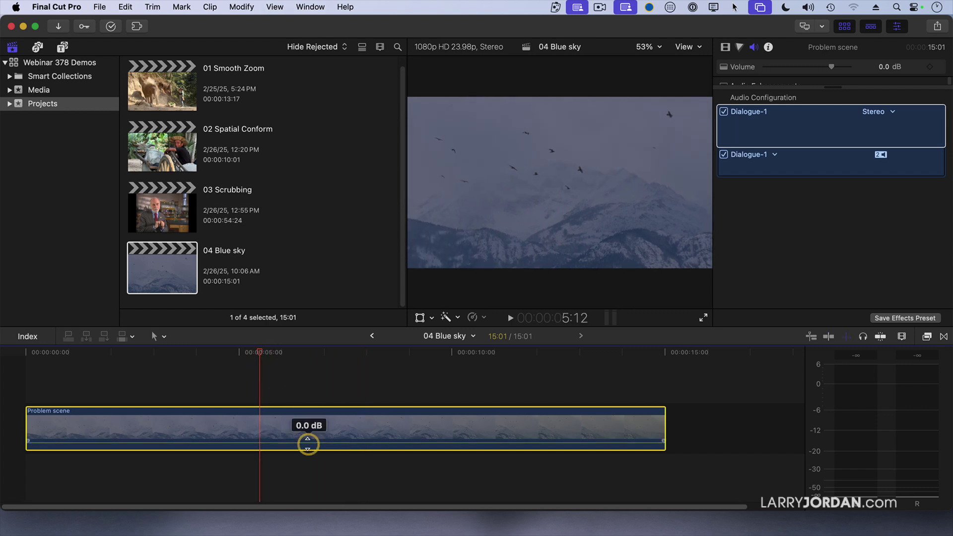
left_click(739, 46)
left_click(749, 66)
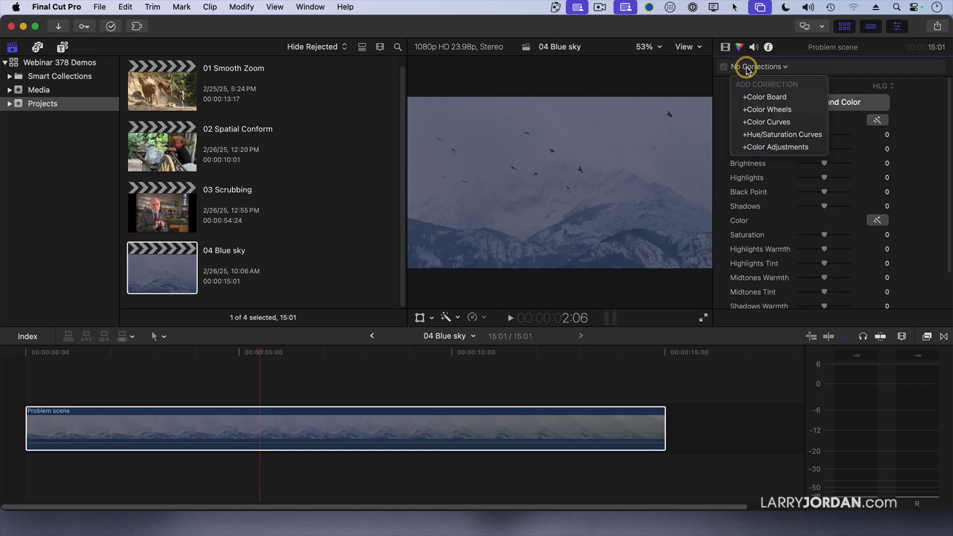
left_click(768, 110)
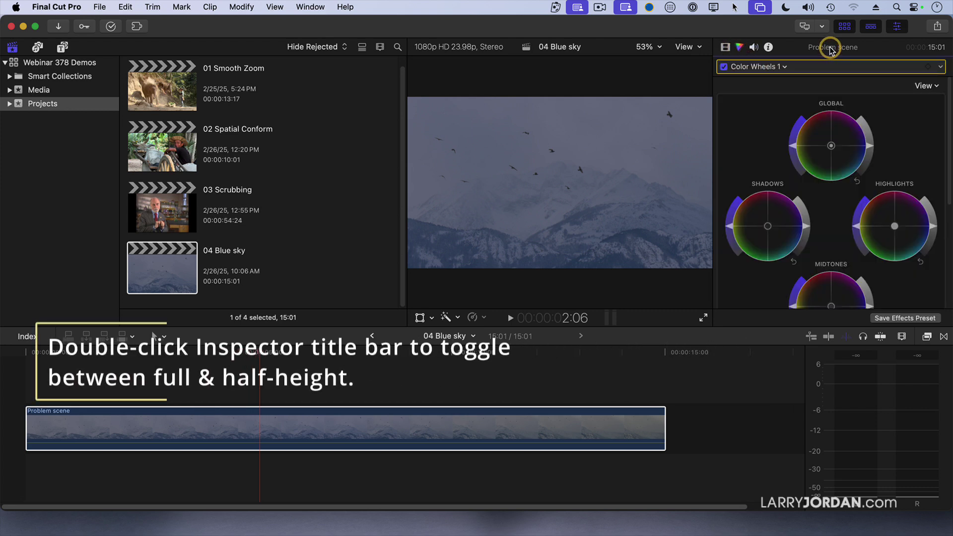
Step: Expand the inspector, hide the audio meters and browser, and show the vectorscope and luma waveform
double_click(830, 48)
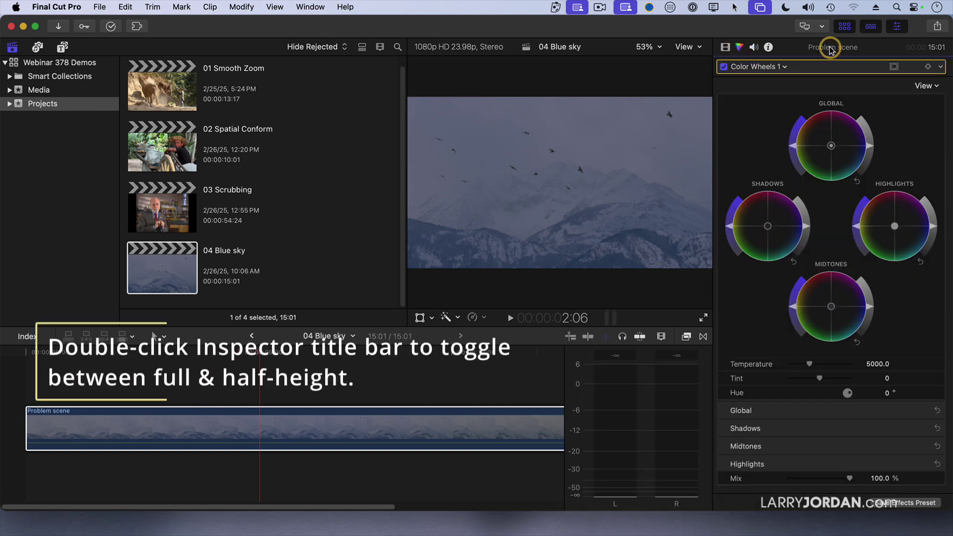
left_click(610, 318)
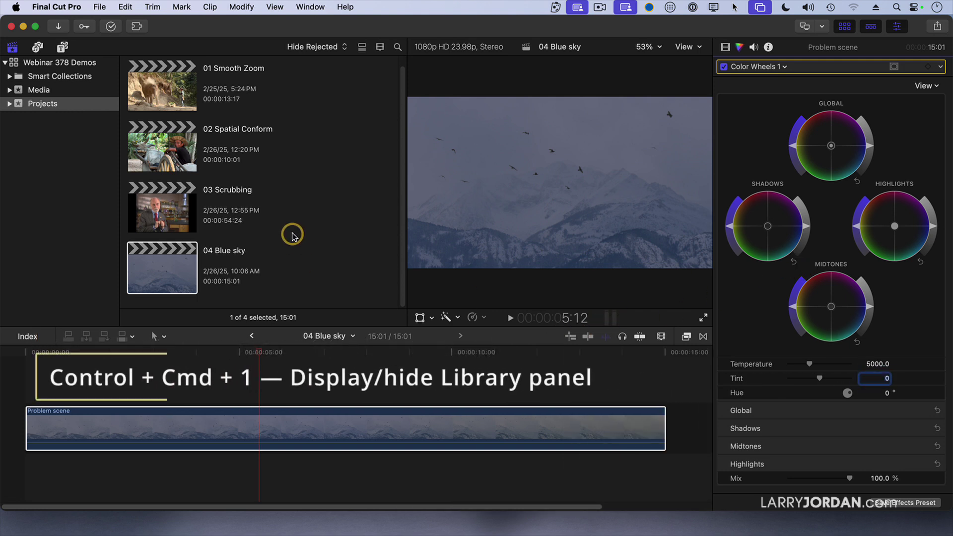
key("ctrl+super+1")
key("super+7")
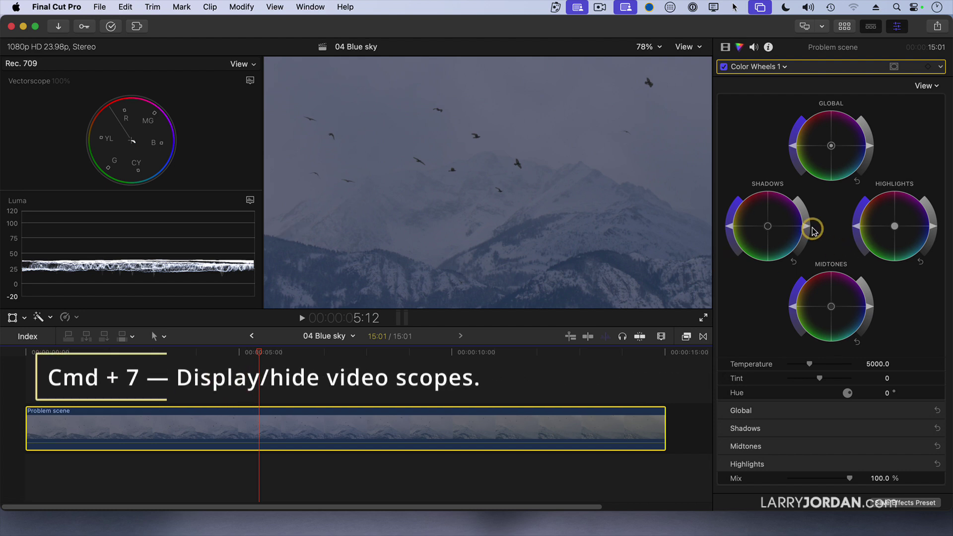
Step: Darken Shadows, brighten Highlights, tint the shadows toward yellow and nudge the midtones colour
left_click_drag(808, 227, 807, 238)
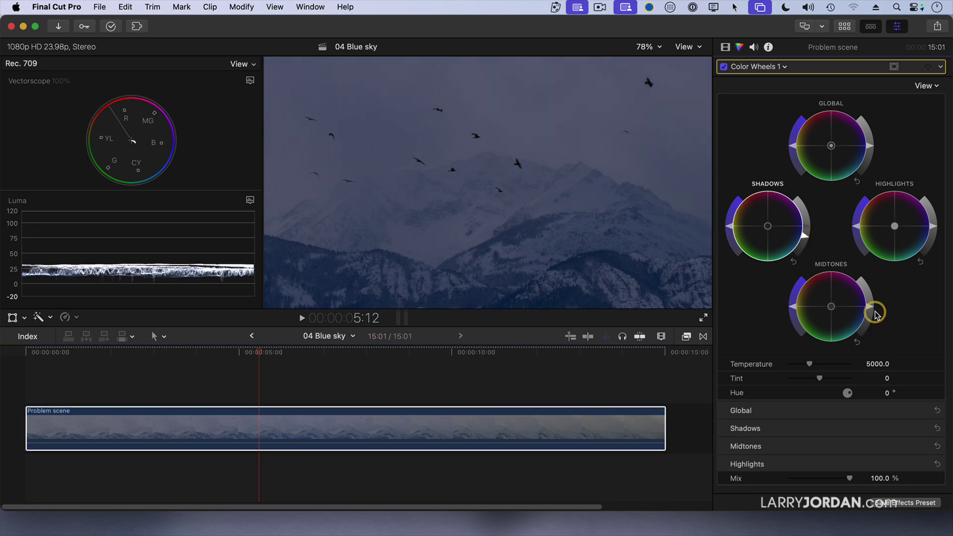
left_click_drag(932, 225, 925, 187)
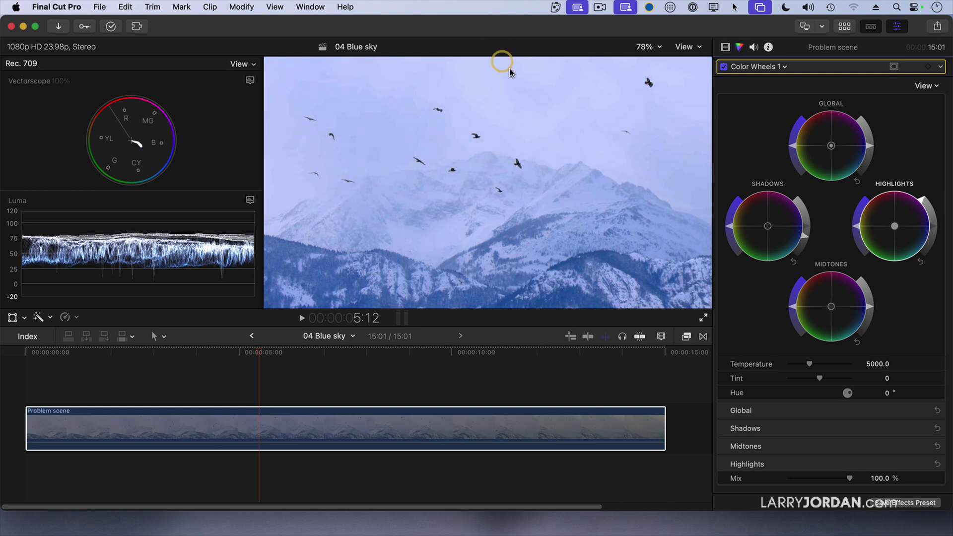
left_click_drag(803, 237, 804, 244)
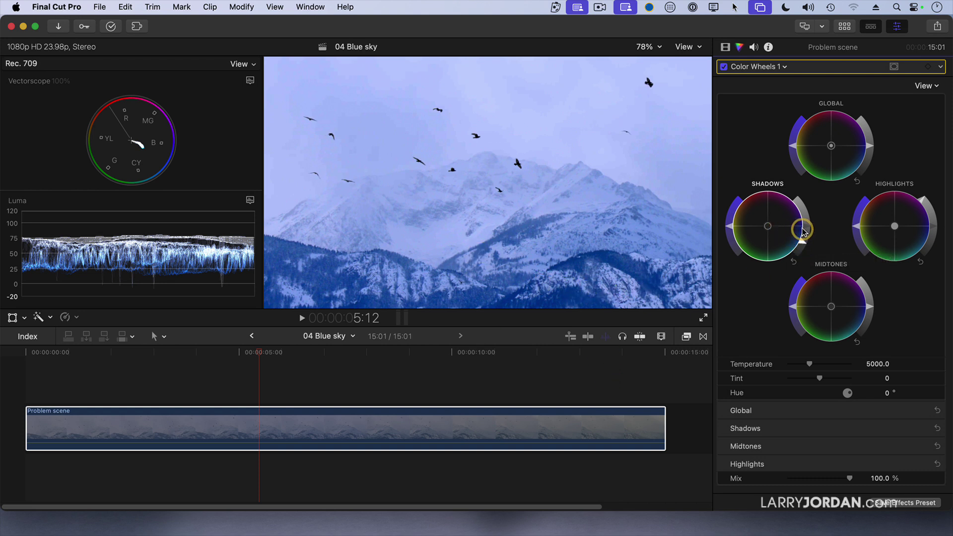
left_click_drag(767, 226, 674, 217)
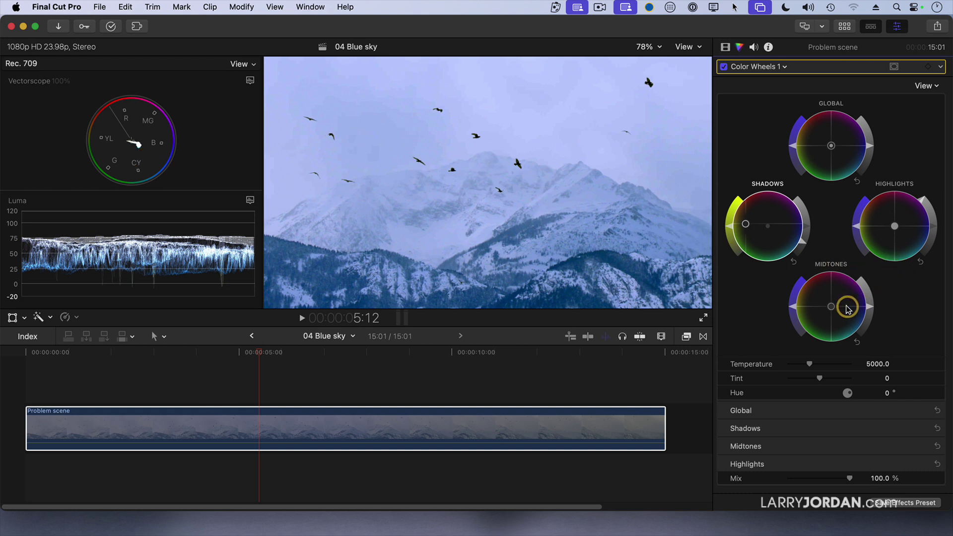
left_click_drag(833, 309, 890, 327)
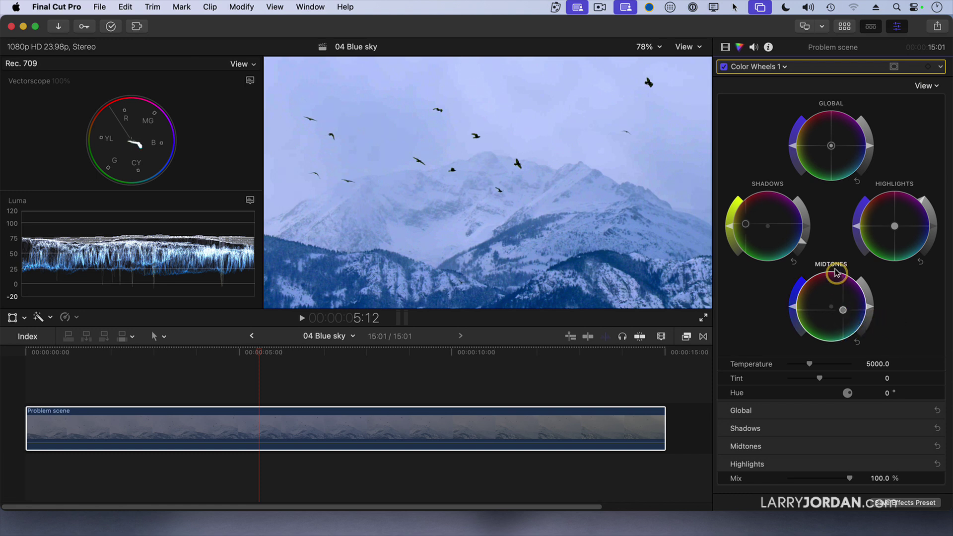
left_click_drag(804, 243, 802, 244)
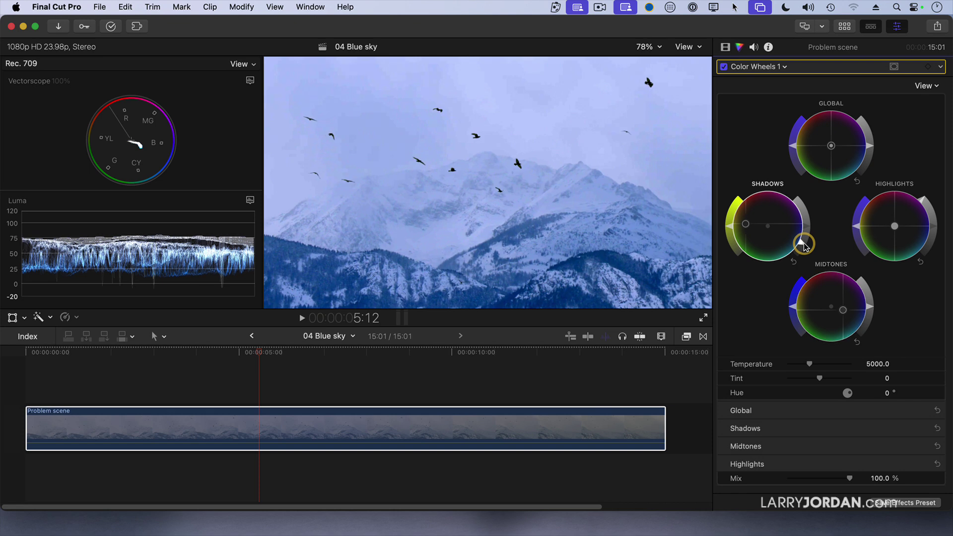
Step: Toggle Color Wheels 1 off and on to compare, then reset the Shadows and Midtones pucks
left_click(723, 67)
left_click(724, 67)
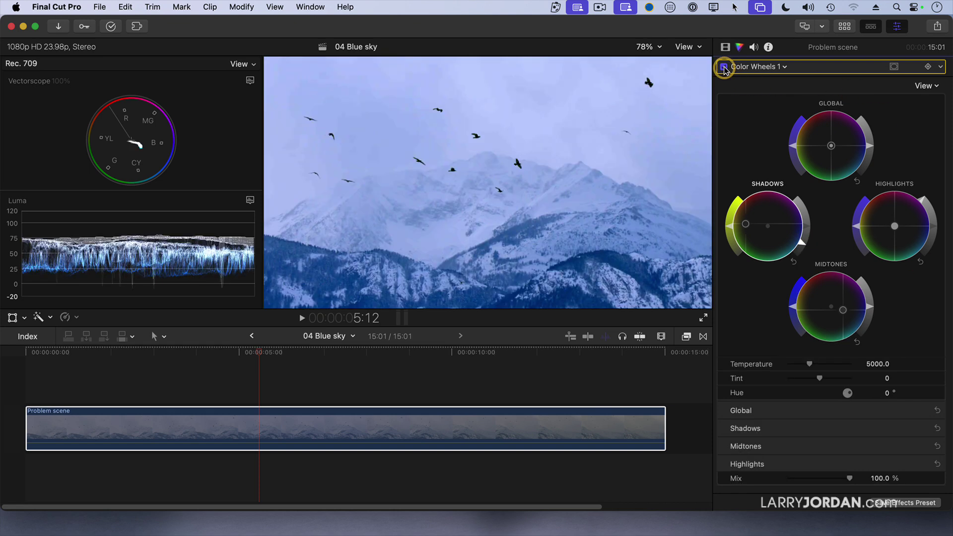
left_click(724, 67)
left_click(723, 66)
left_click(724, 67)
left_click(724, 67)
left_click(745, 225)
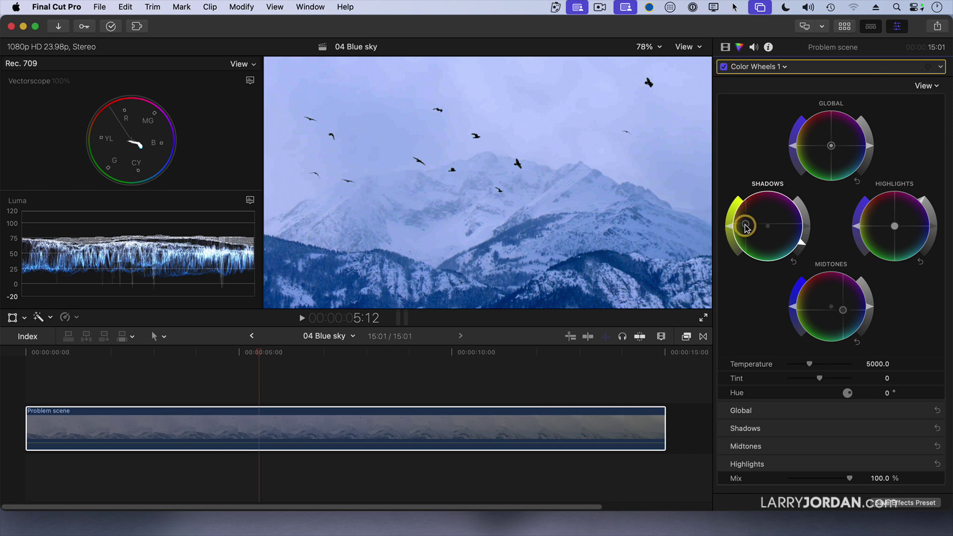
left_click(842, 310)
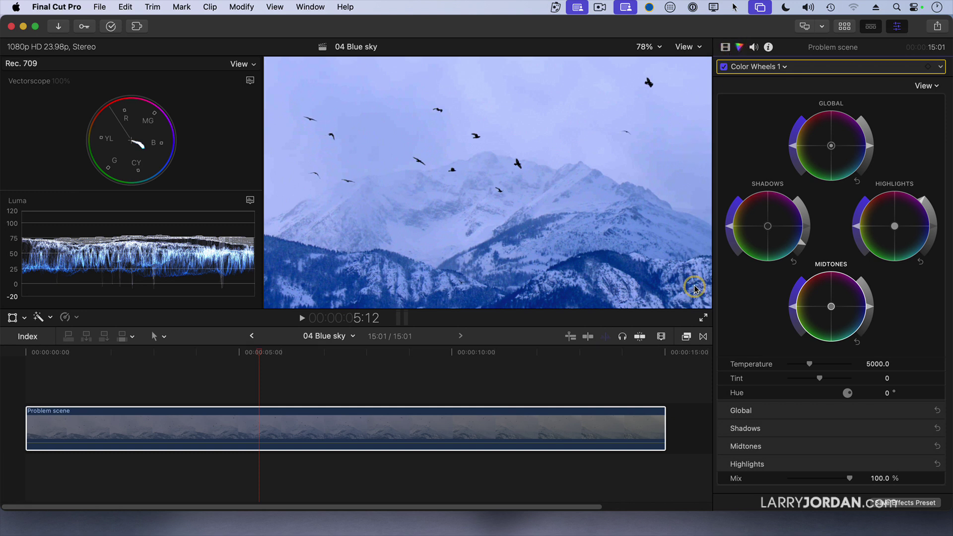
Step: Search the Effects browser for 'custom' and apply Custom LUT to the Problem scene clip
left_click(686, 337)
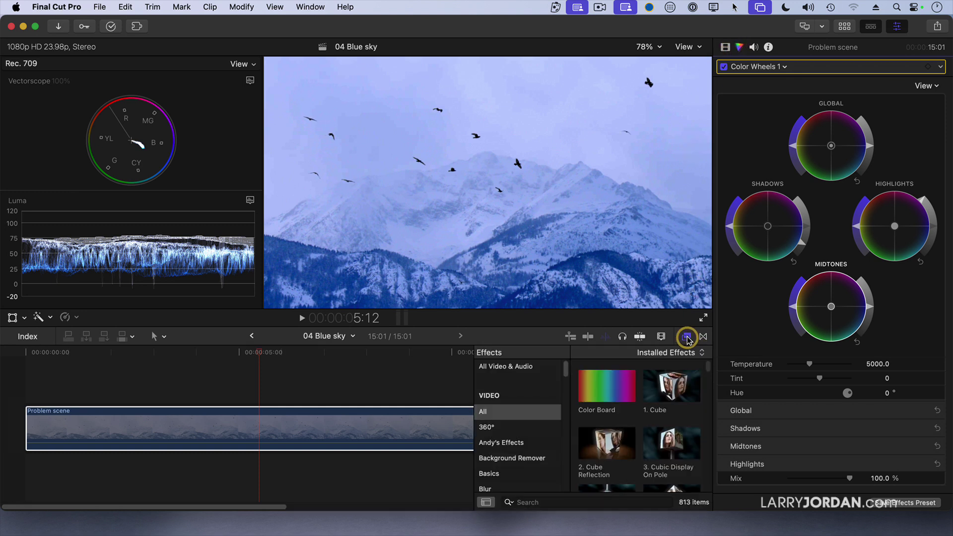
left_click(522, 501)
type("custom lut")
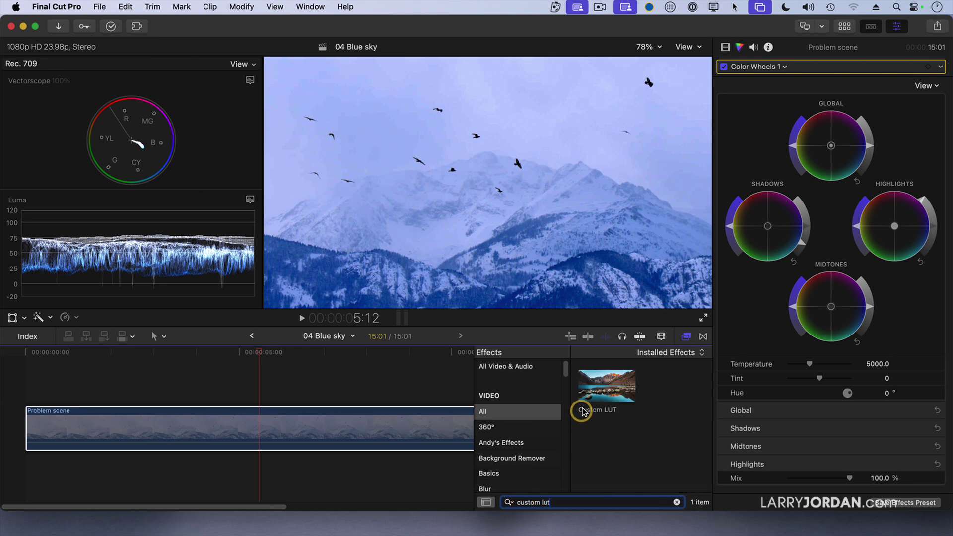
left_click_drag(600, 390, 323, 431)
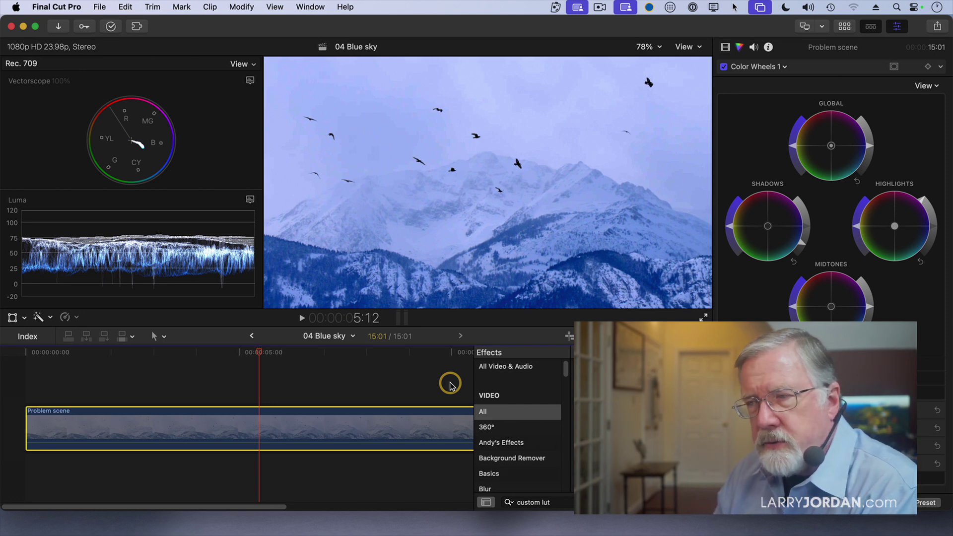
Step: Deselect the clip, close the effects browser, and park the playhead at 8:05
left_click(437, 384)
left_click(437, 425)
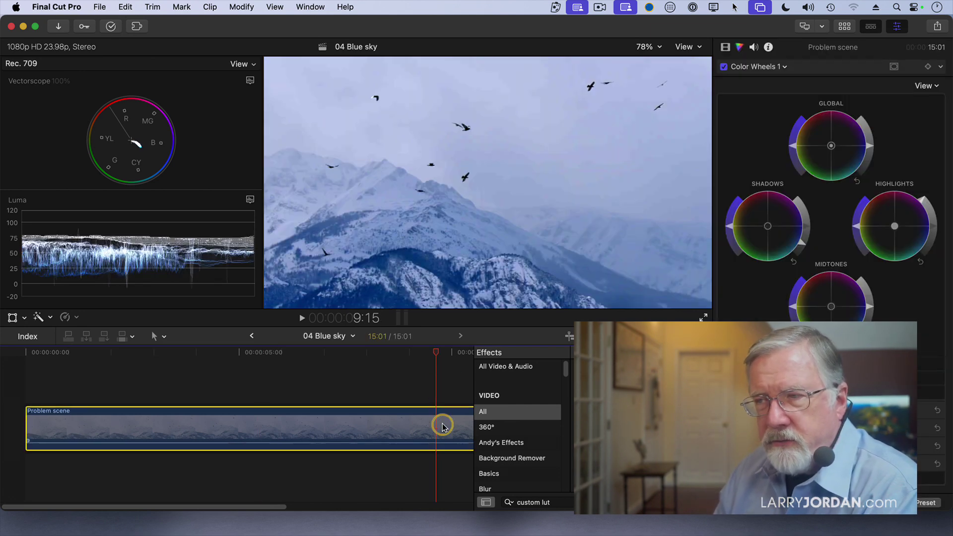
key("super+5")
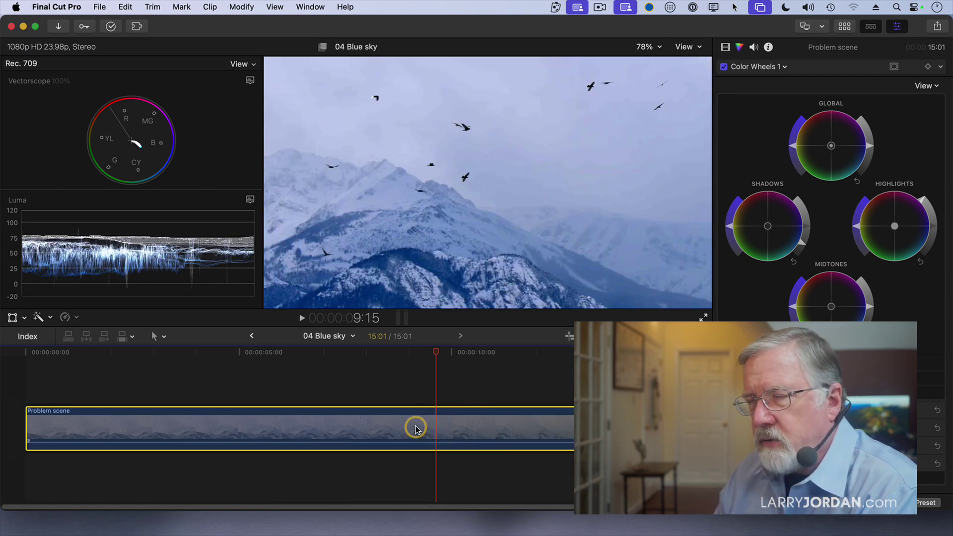
left_click_drag(437, 356, 376, 356)
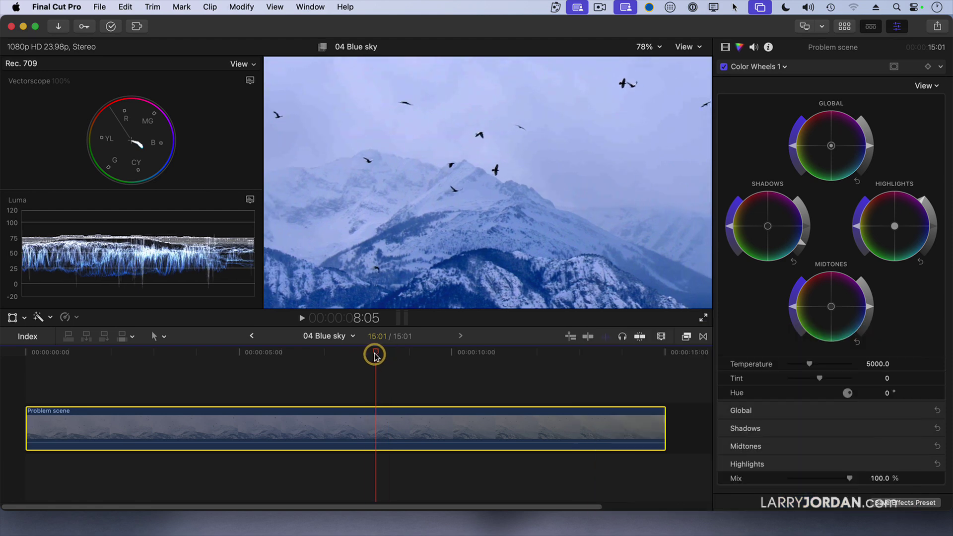
Step: Try Agressive 709, Ava 614, Beach Scene and Golden 1 LUTs, settling on Rolling Waves. cube
left_click(725, 46)
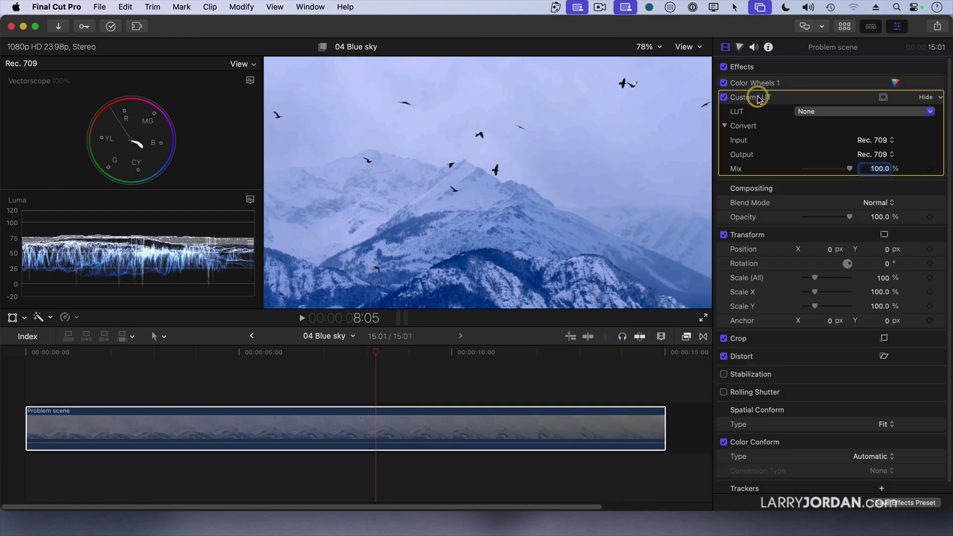
left_click(809, 111)
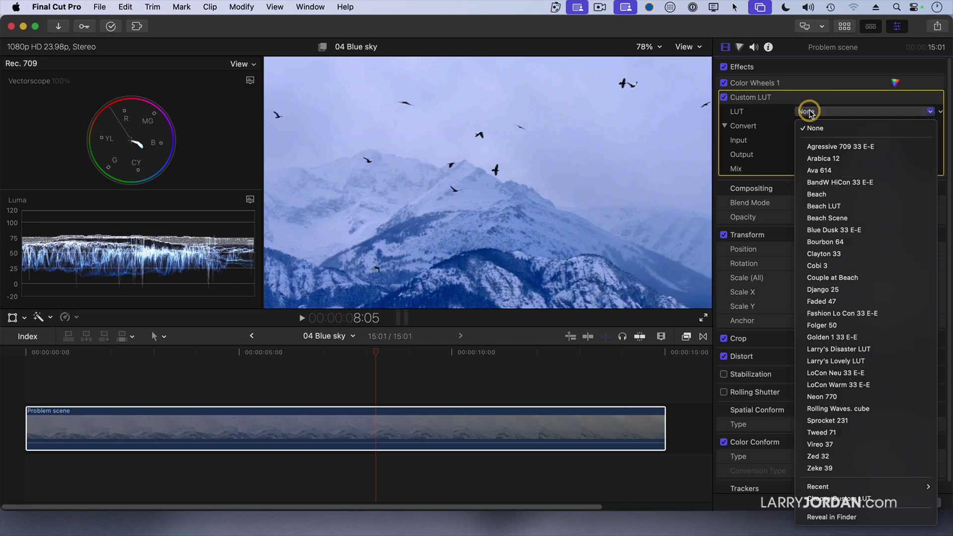
left_click(838, 146)
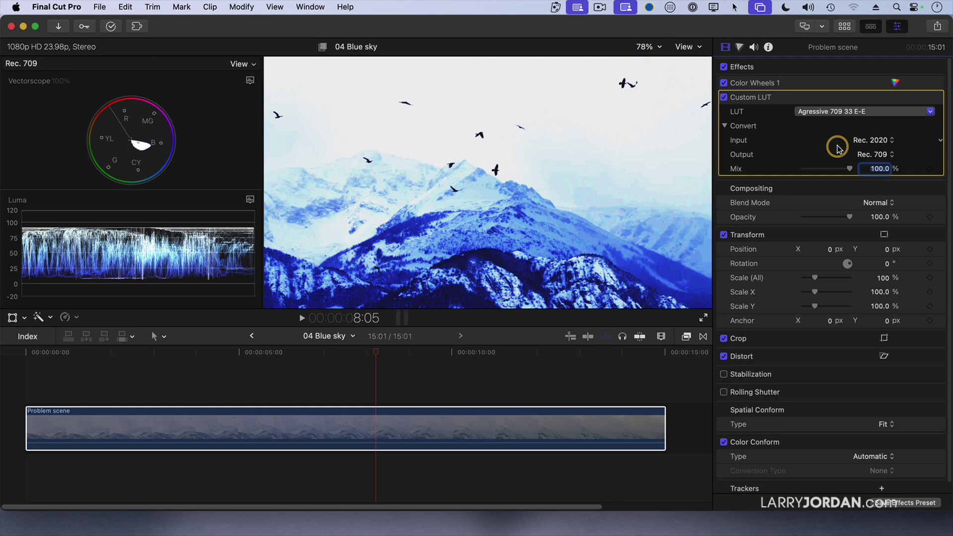
left_click(826, 111)
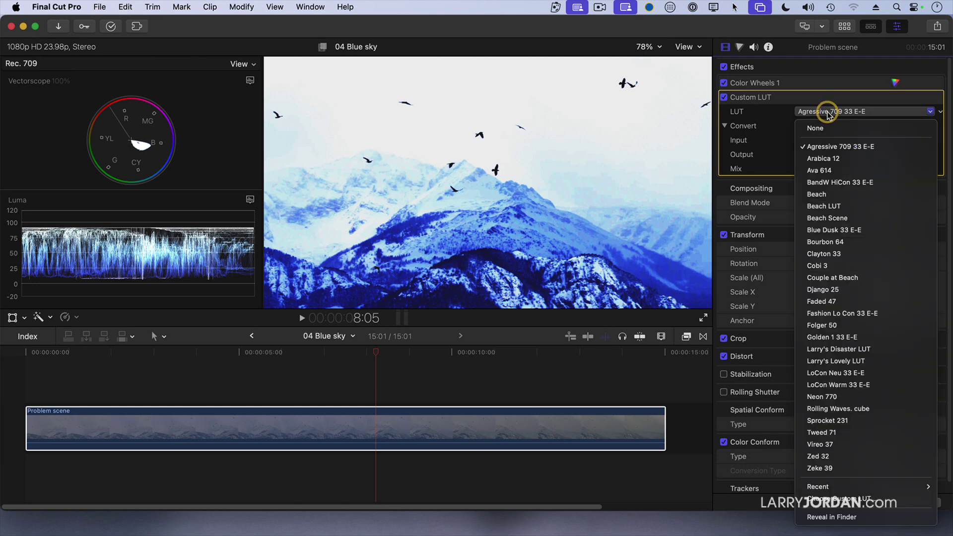
left_click(824, 171)
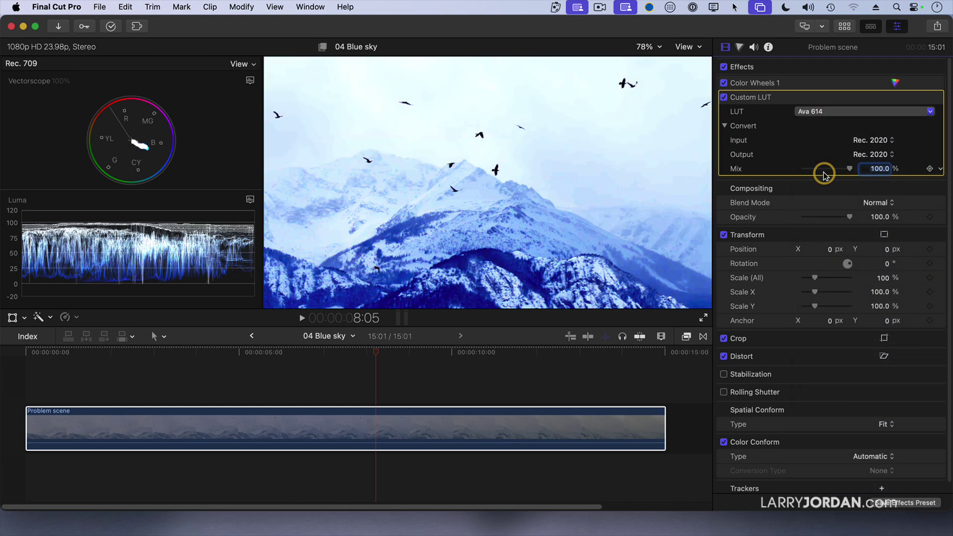
left_click(832, 112)
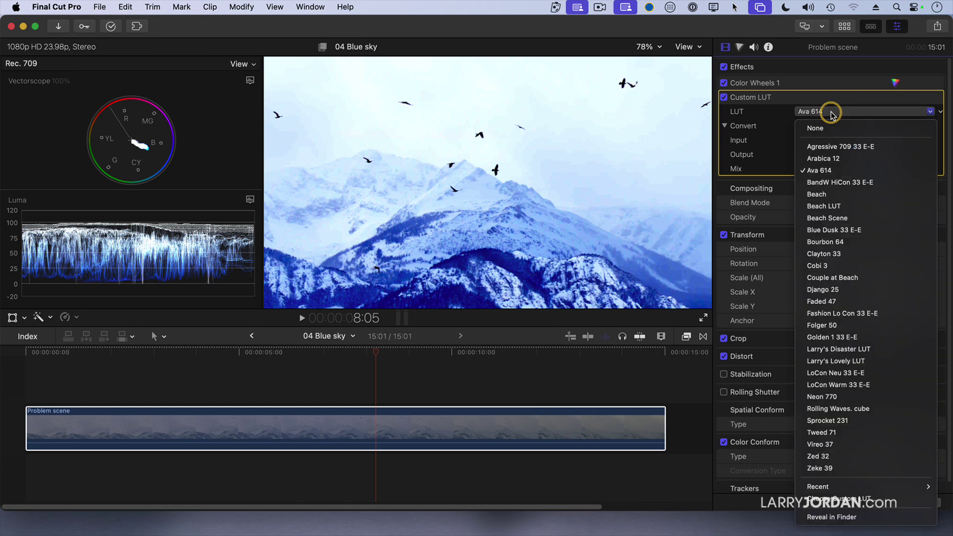
left_click(817, 218)
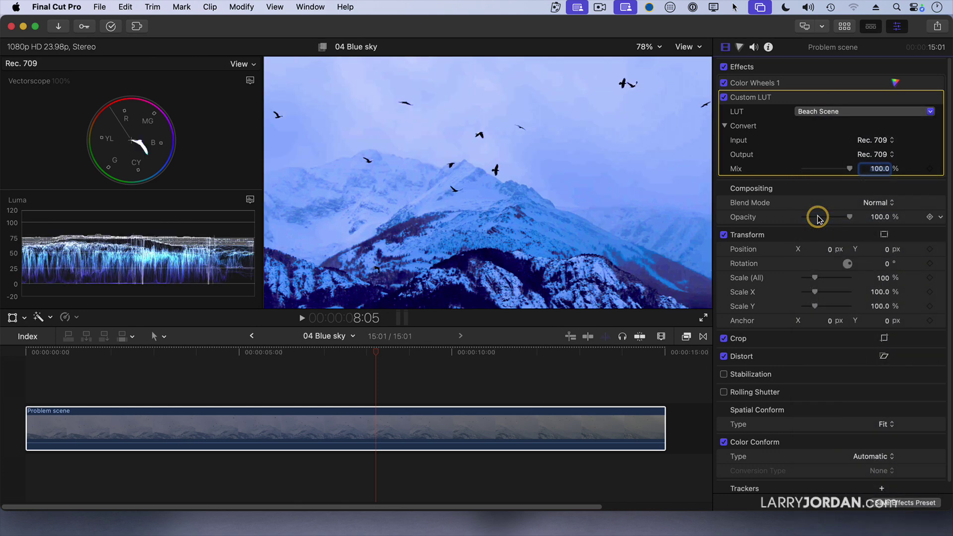
left_click(830, 112)
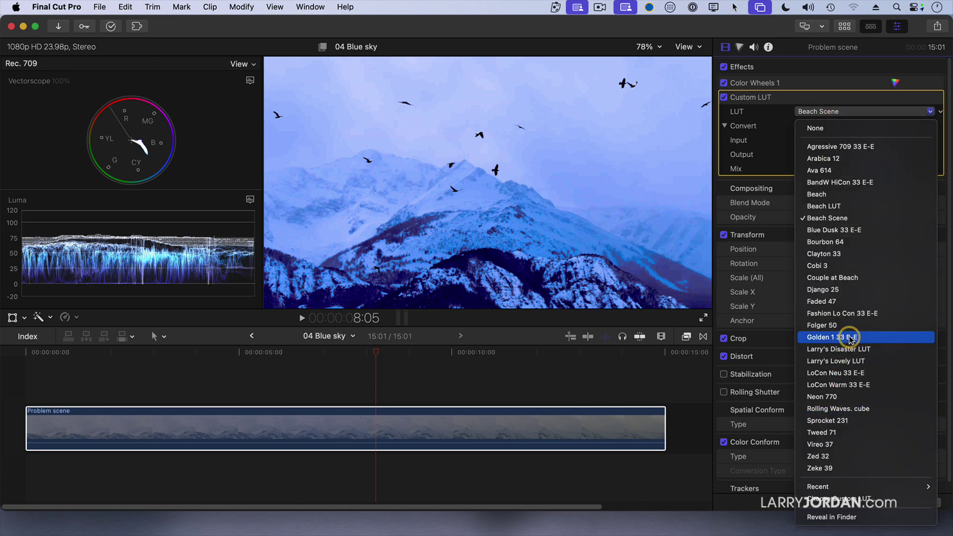
left_click(843, 337)
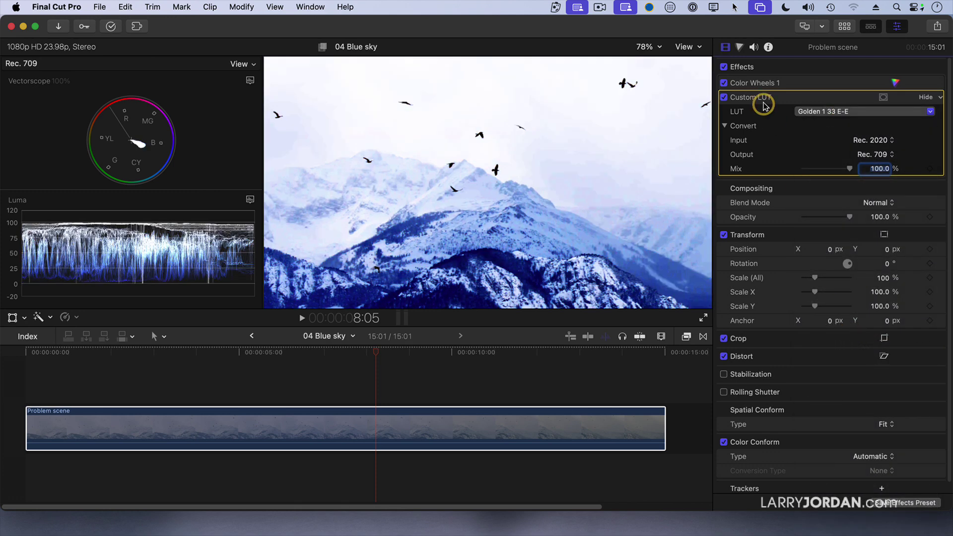
left_click(816, 112)
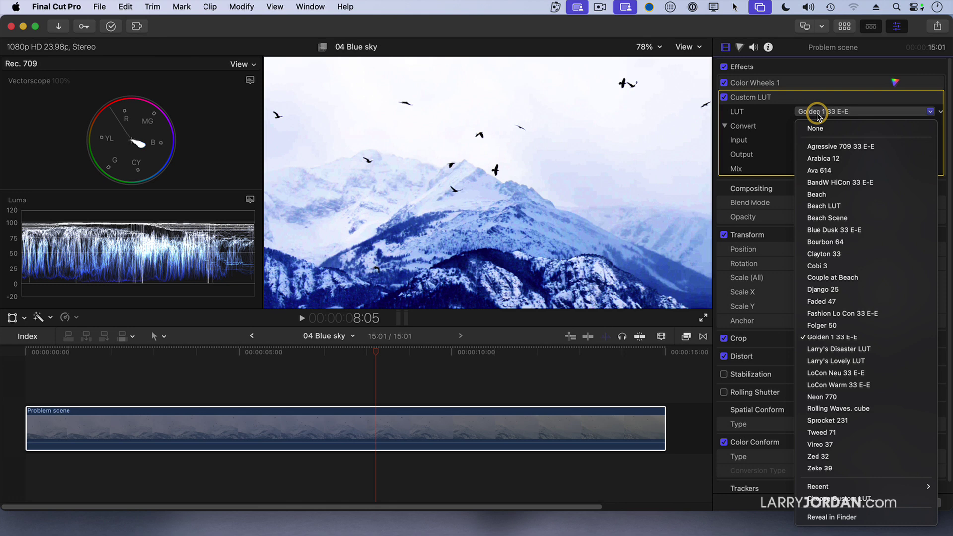
left_click(847, 408)
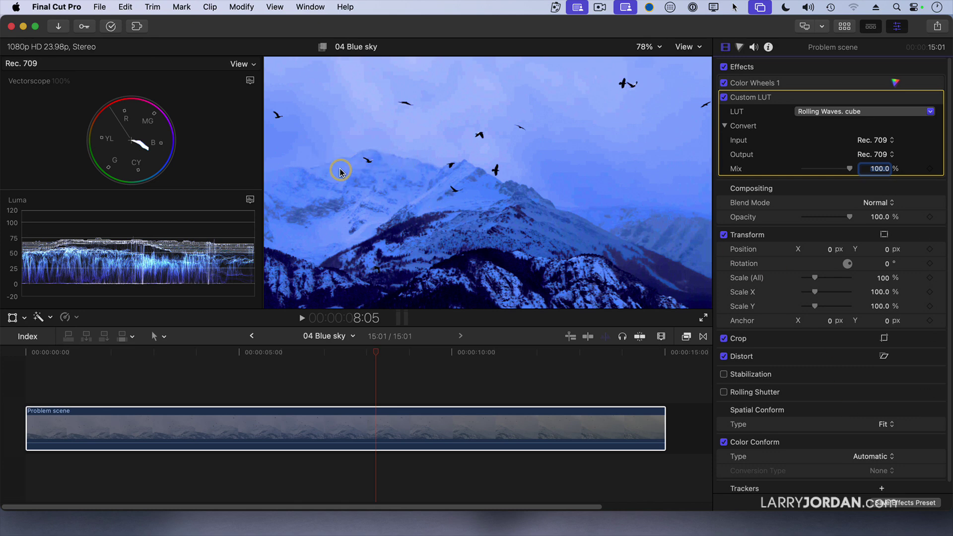
left_click(122, 350)
key("space")
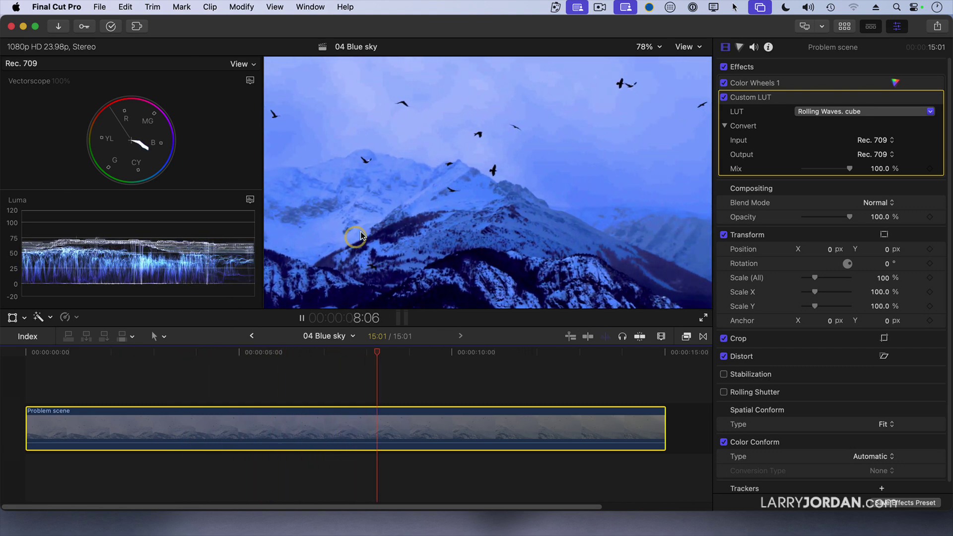
key("space")
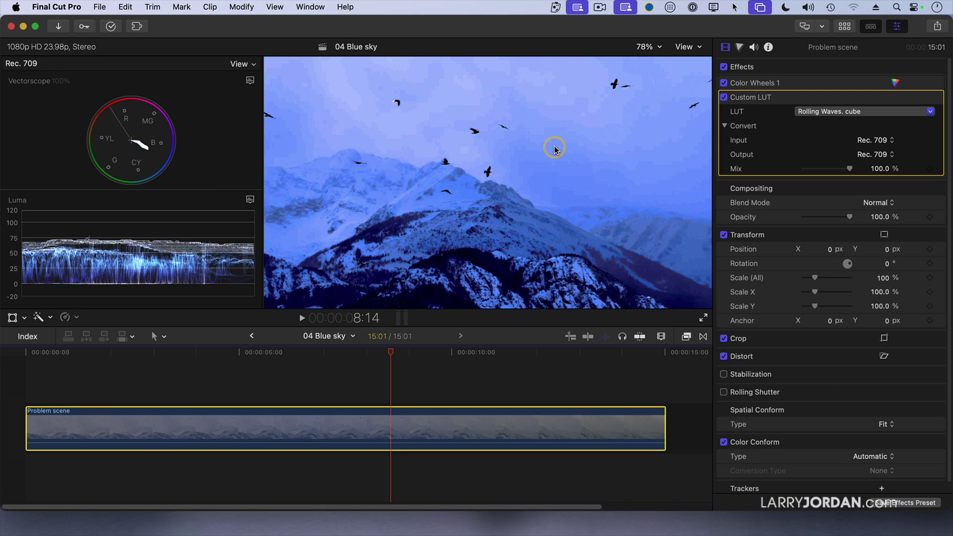